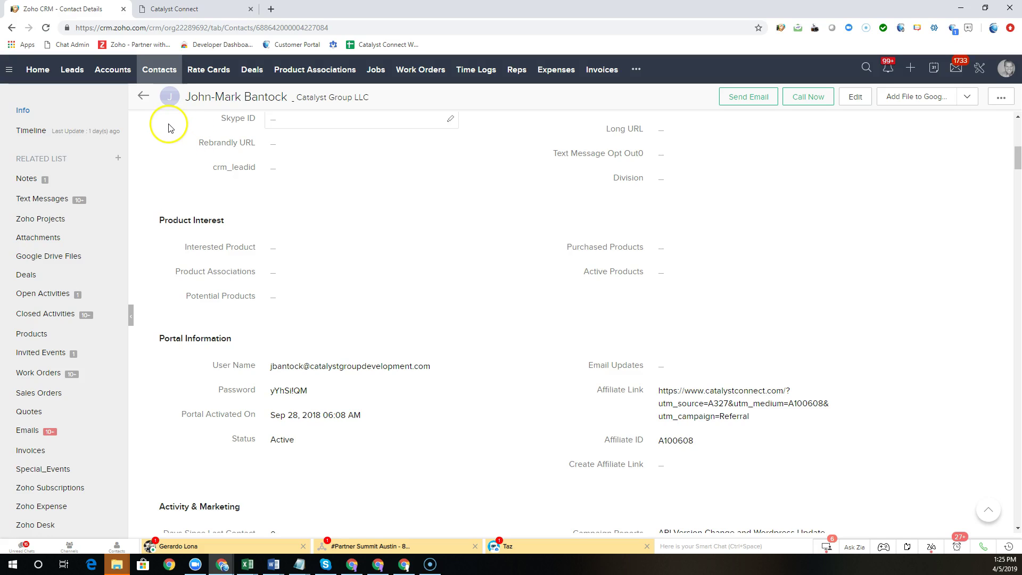
Search the more-modules list for 'catalys' and show the contact's Text Messages history.
left_click(636, 69)
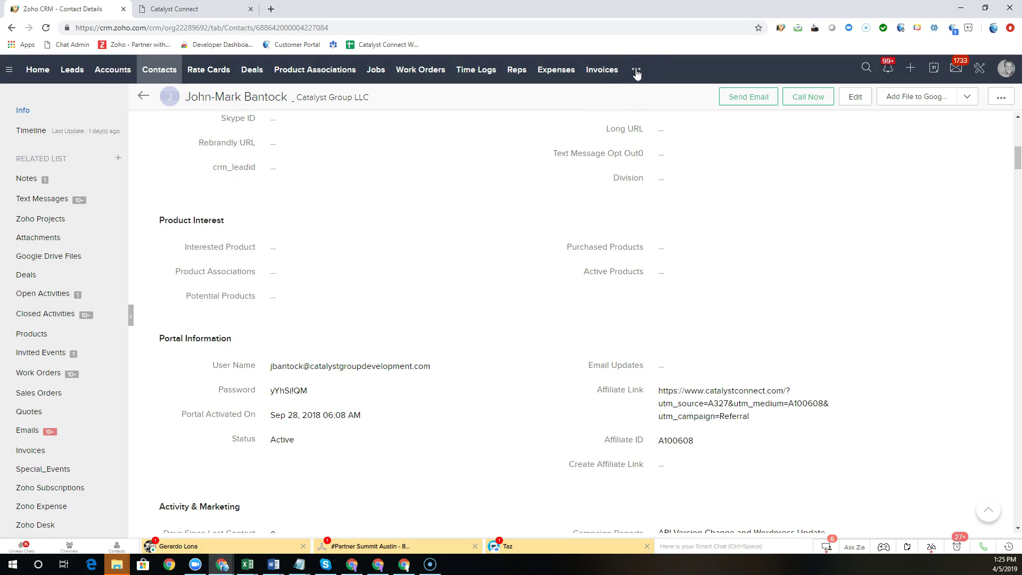
left_click(636, 72)
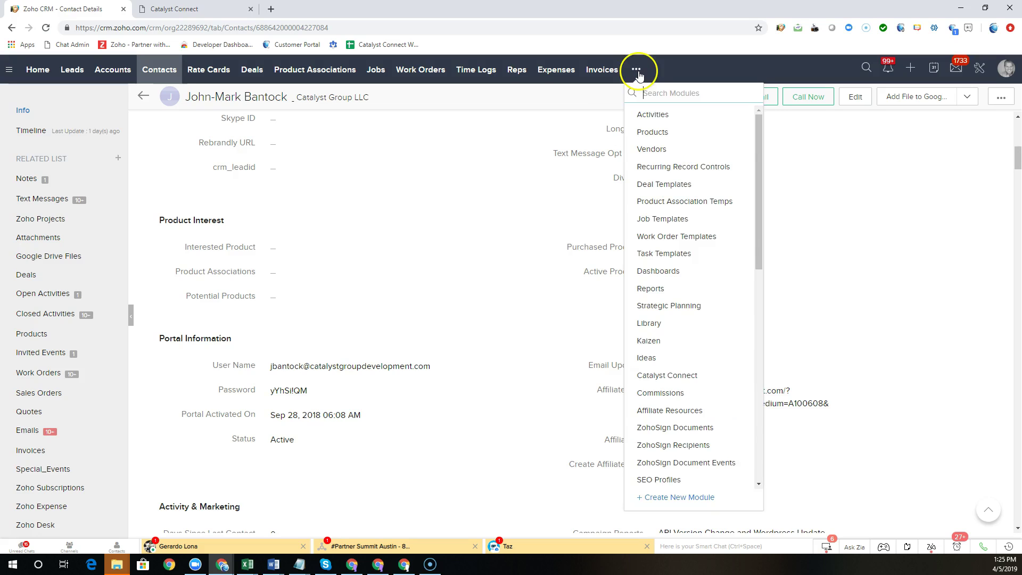
left_click(669, 89)
type("catalys")
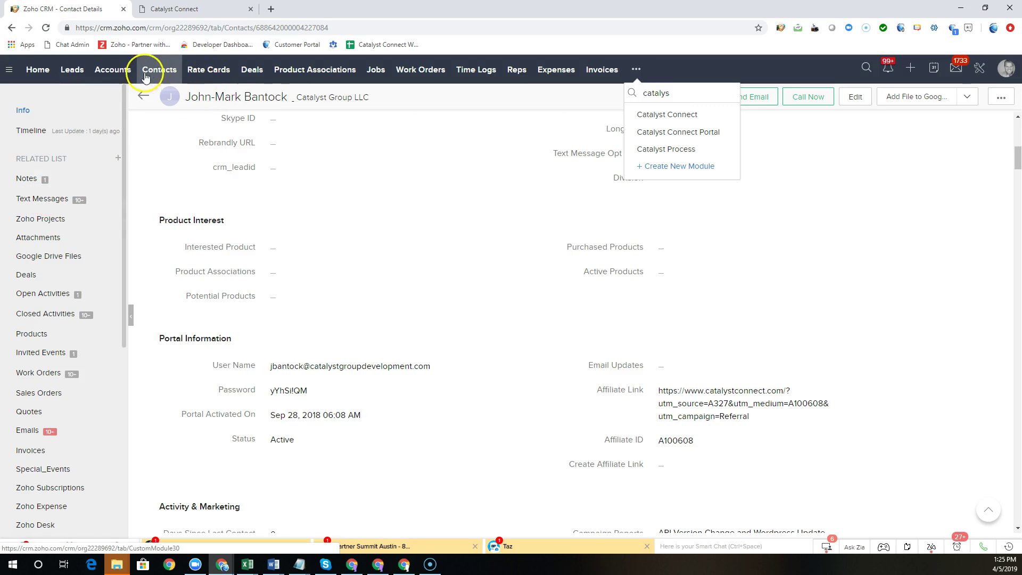
left_click(36, 201)
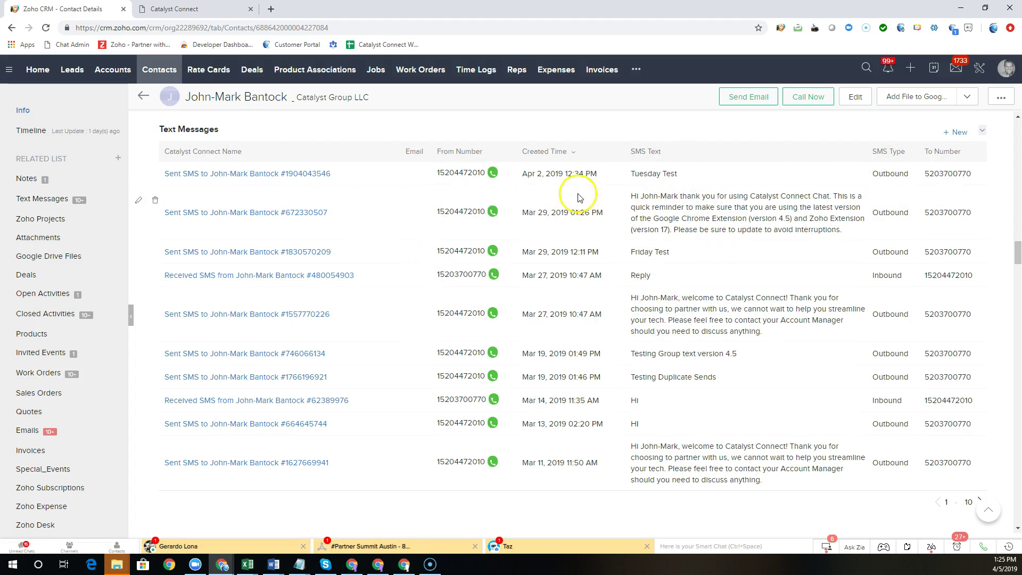
mouse_move(577, 212)
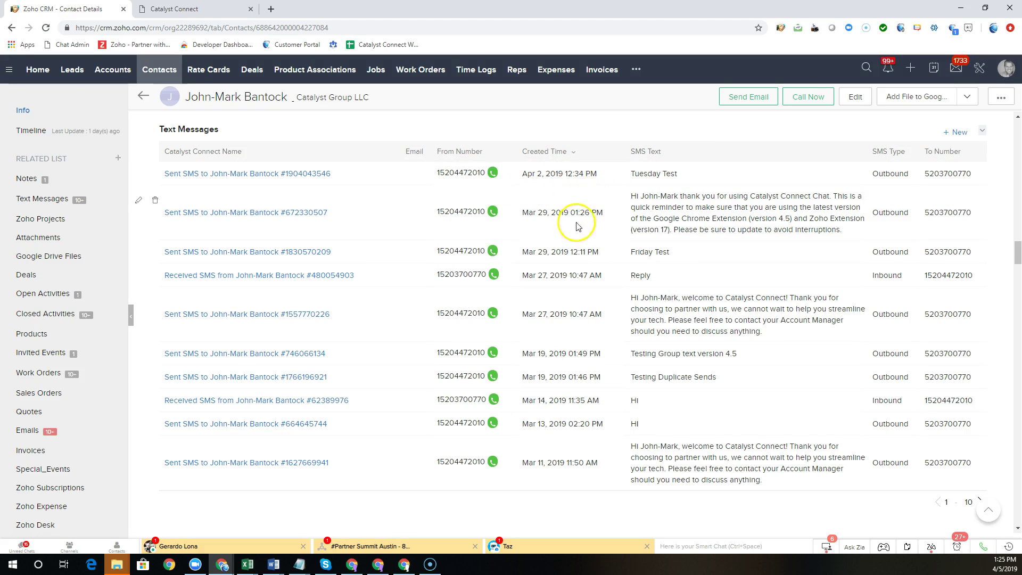
scroll(579, 243, "up", 1)
scroll(579, 242, "up", 2)
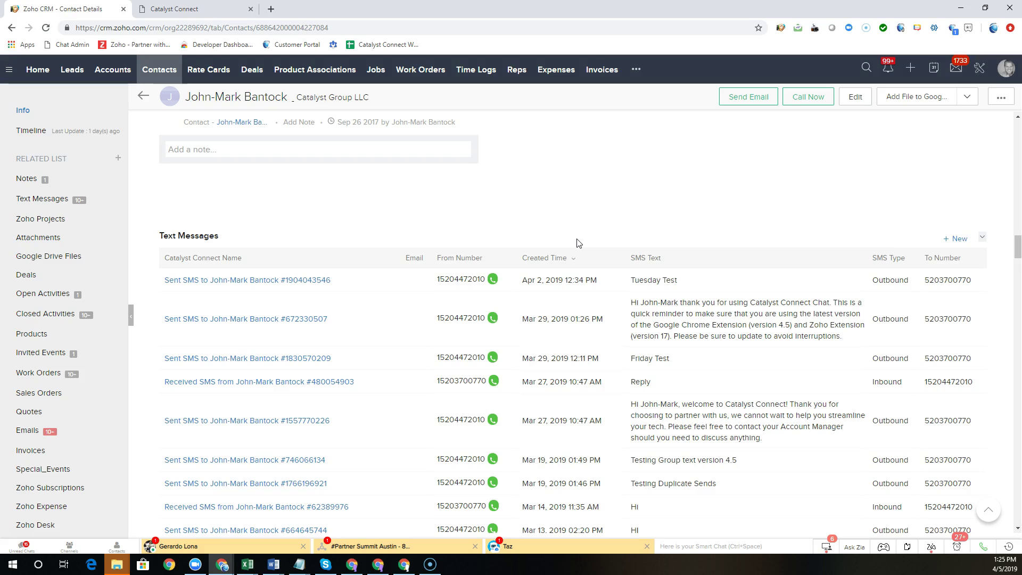
scroll(579, 243, "up", 3)
scroll(575, 221, "up", 6)
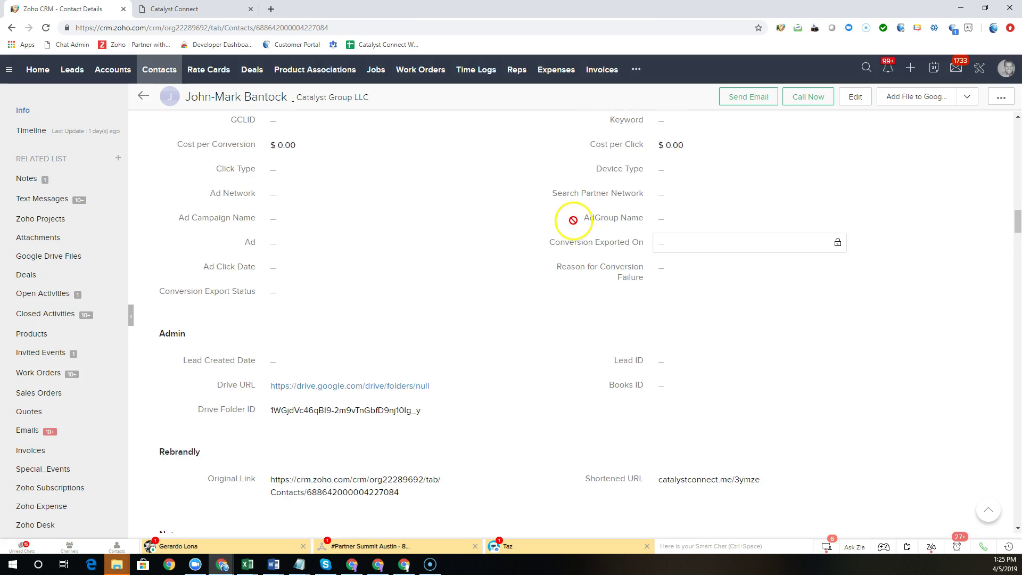
scroll(573, 220, "up", 4)
scroll(573, 220, "up", 3)
scroll(566, 231, "up", 5)
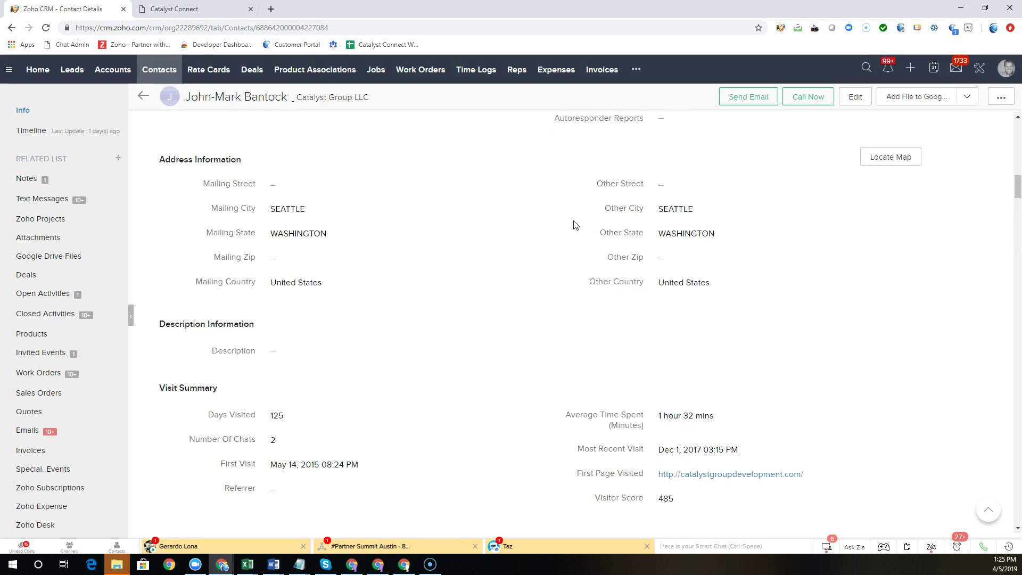
scroll(589, 247, "up", 1)
scroll(586, 244, "up", 2)
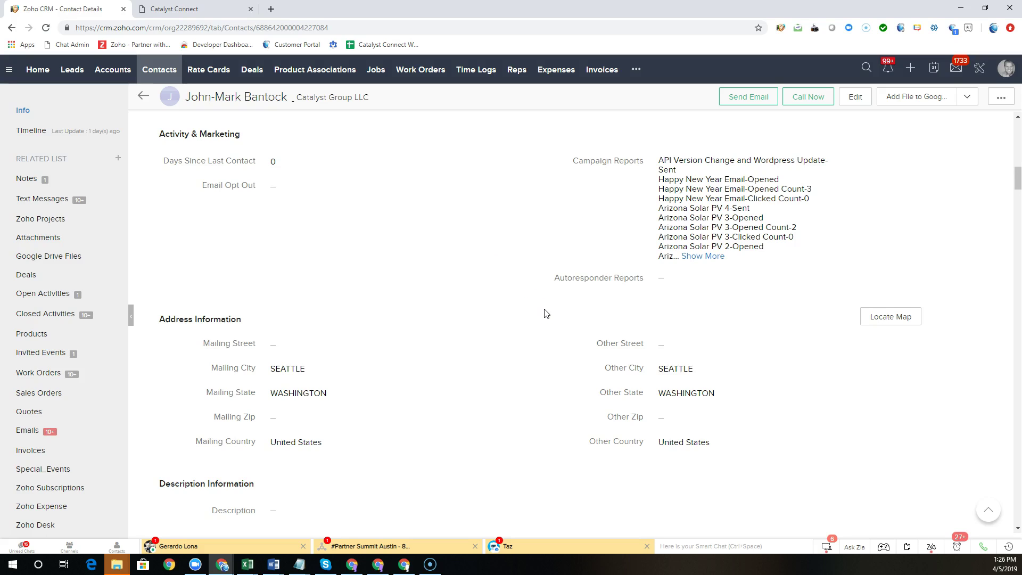
left_click_drag(574, 282, 439, 258)
left_click_drag(440, 258, 601, 138)
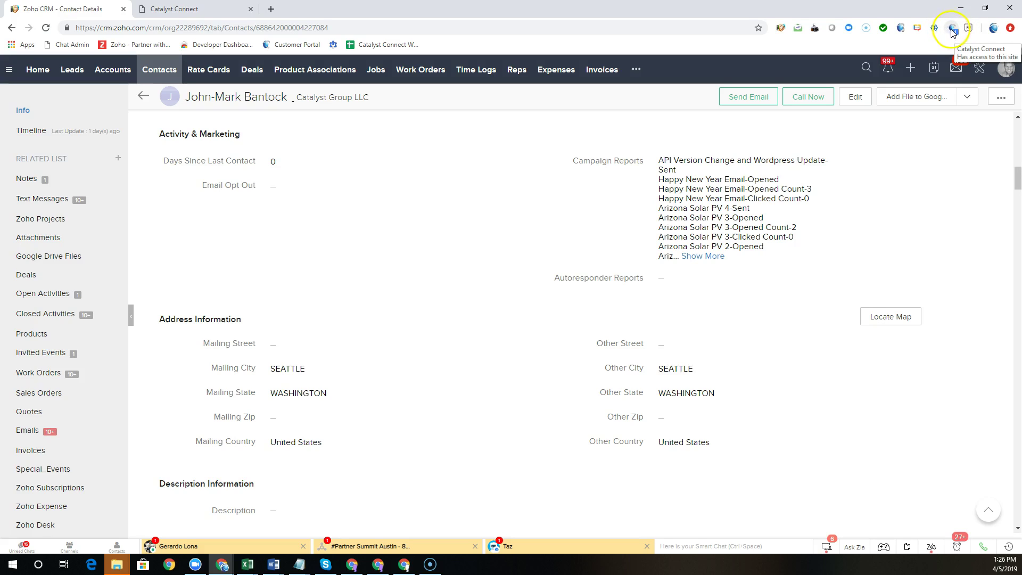
Send John-Mark the 'Welcome to Catalyst Connect' template SMS from the Catalyst Connect panel.
left_click(954, 31)
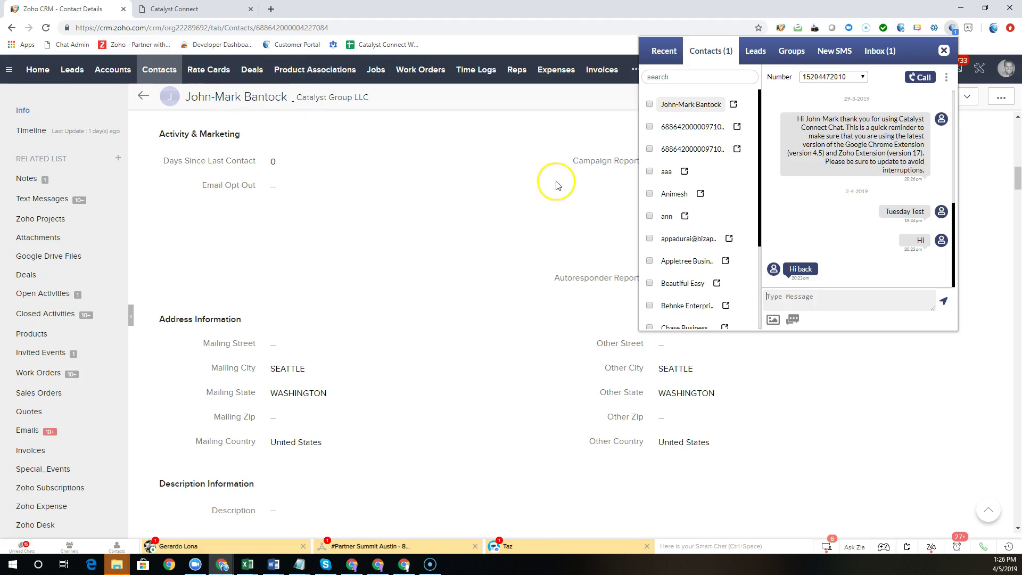
scroll(846, 210, "up", 2)
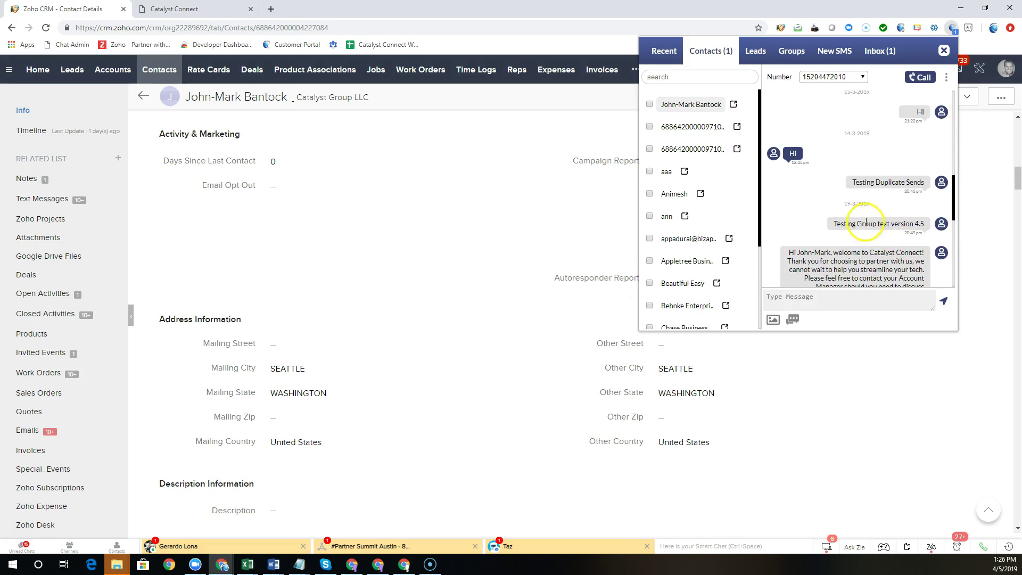
scroll(868, 228, "down", 2)
scroll(866, 222, "down", 2)
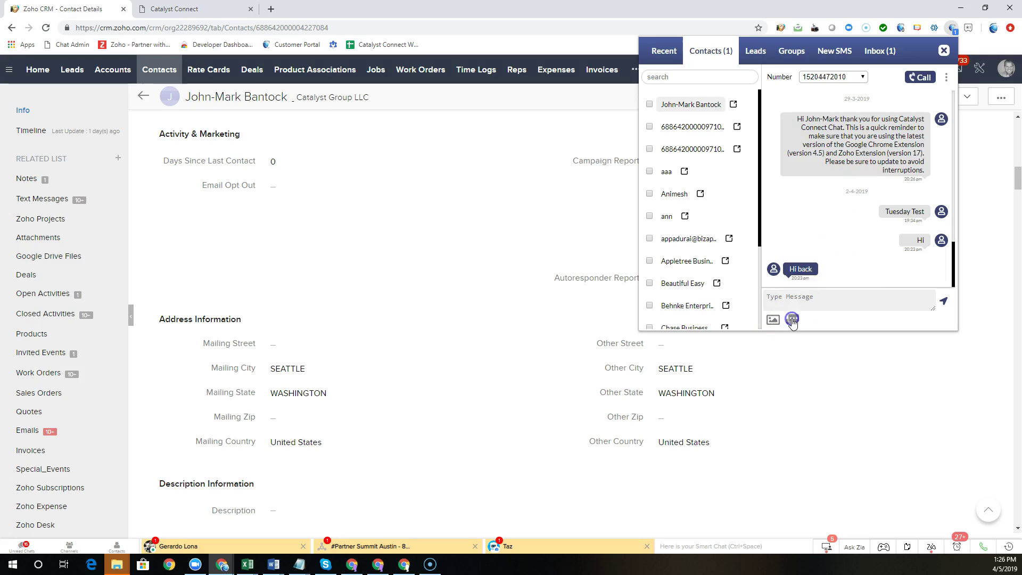
left_click(792, 320)
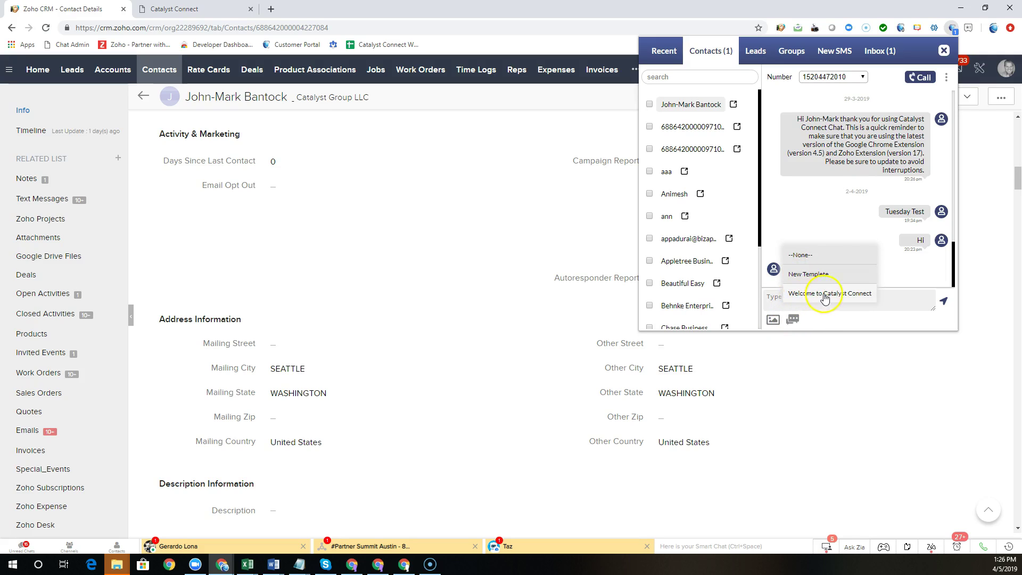
left_click(825, 298)
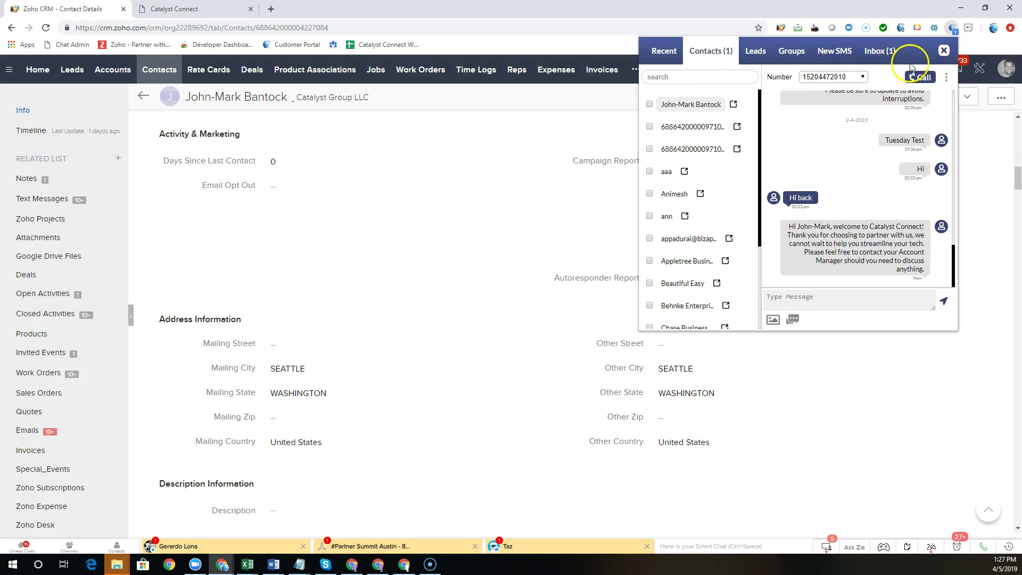
Mark the top Recent conversation as unread, then close the SMS panel.
left_click(663, 53)
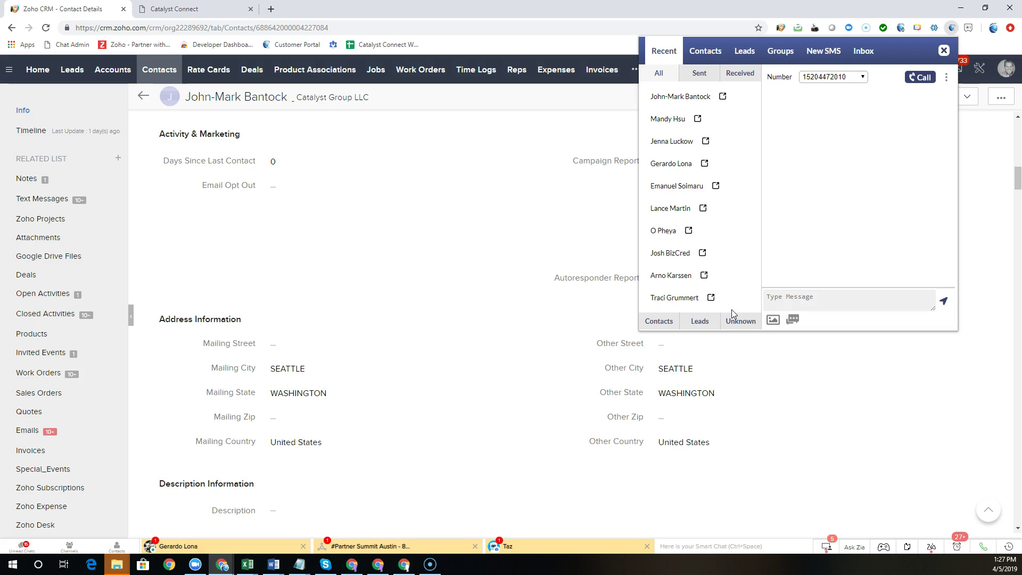
left_click(673, 101)
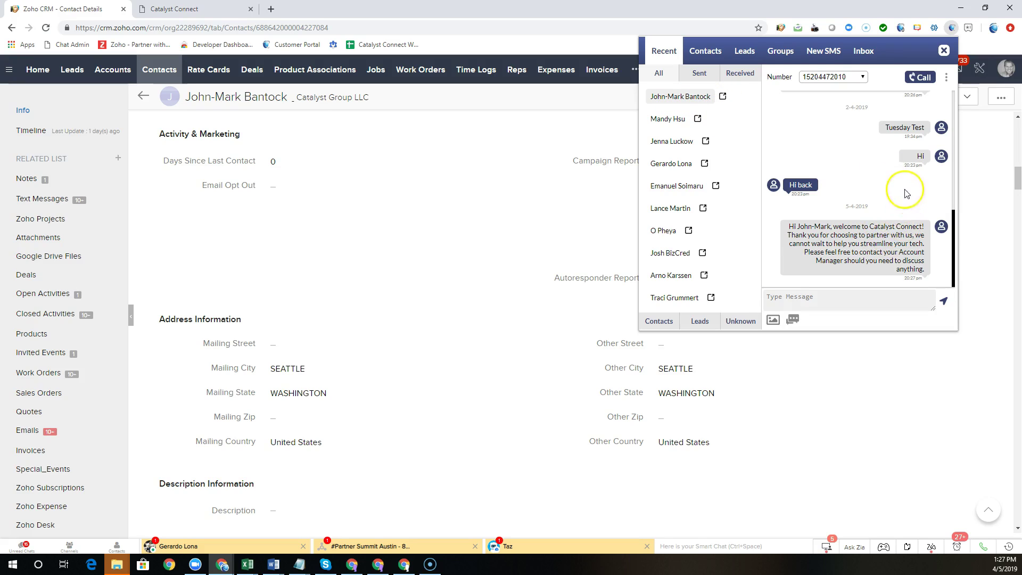
left_click(947, 80)
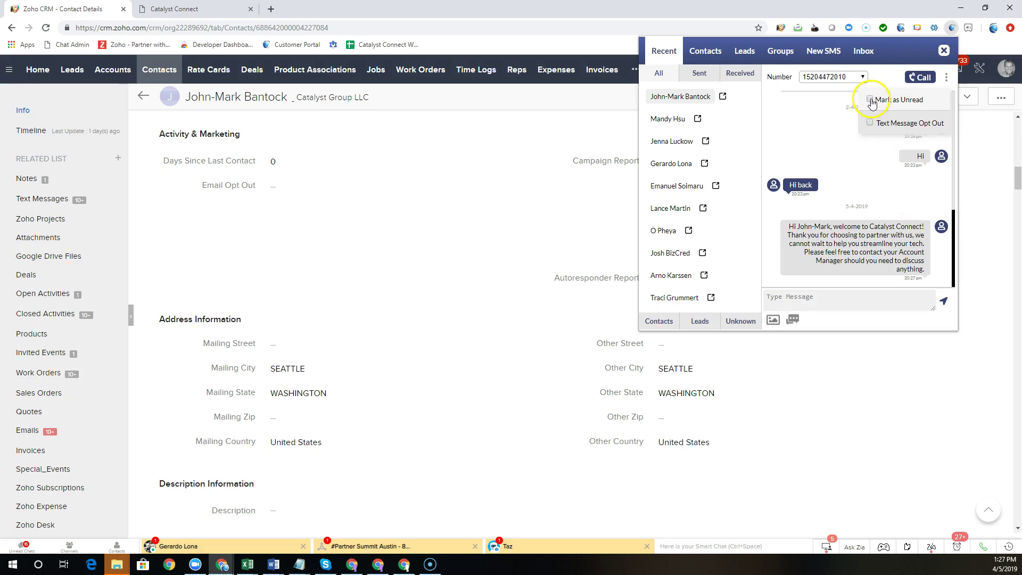
left_click(870, 100)
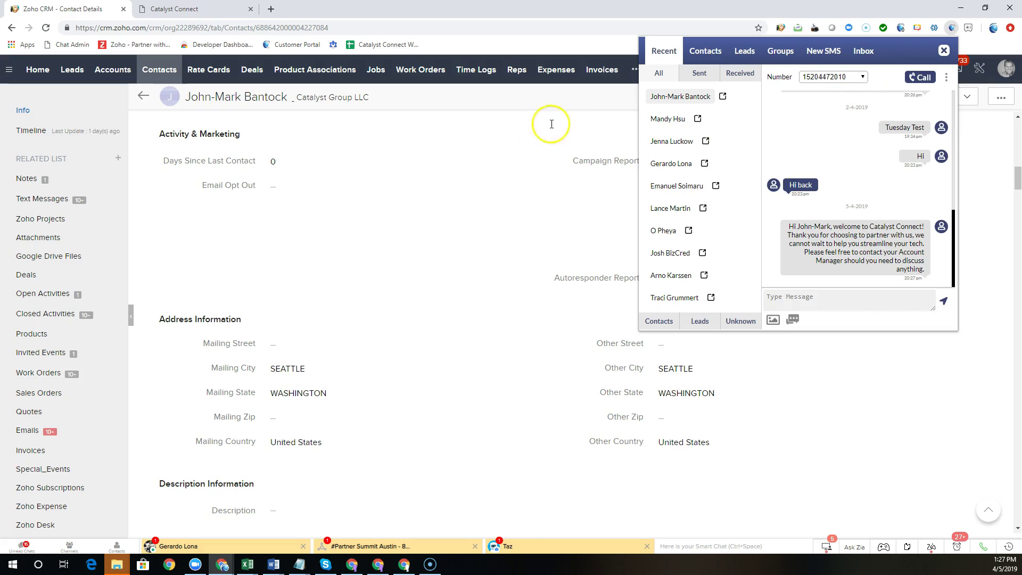
left_click(573, 102)
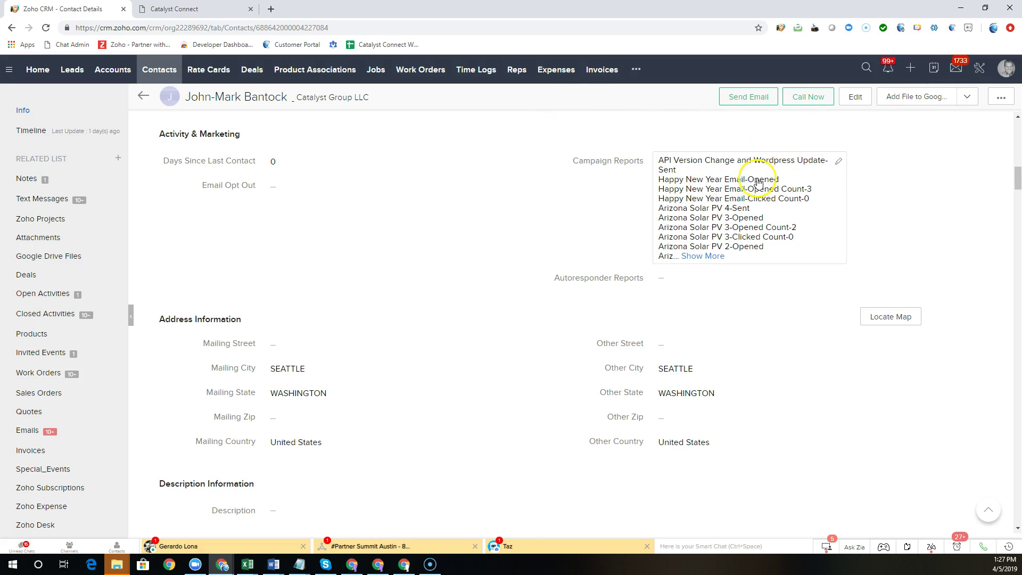
Reopen Catalyst Connect, check the Inbox, and switch to the New SMS composer.
left_click(952, 31)
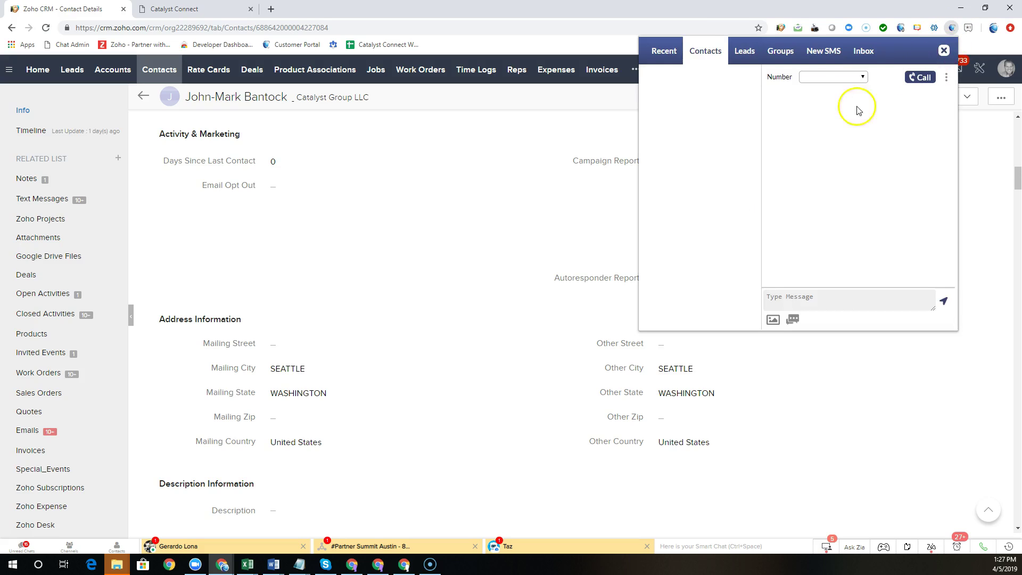
left_click(881, 54)
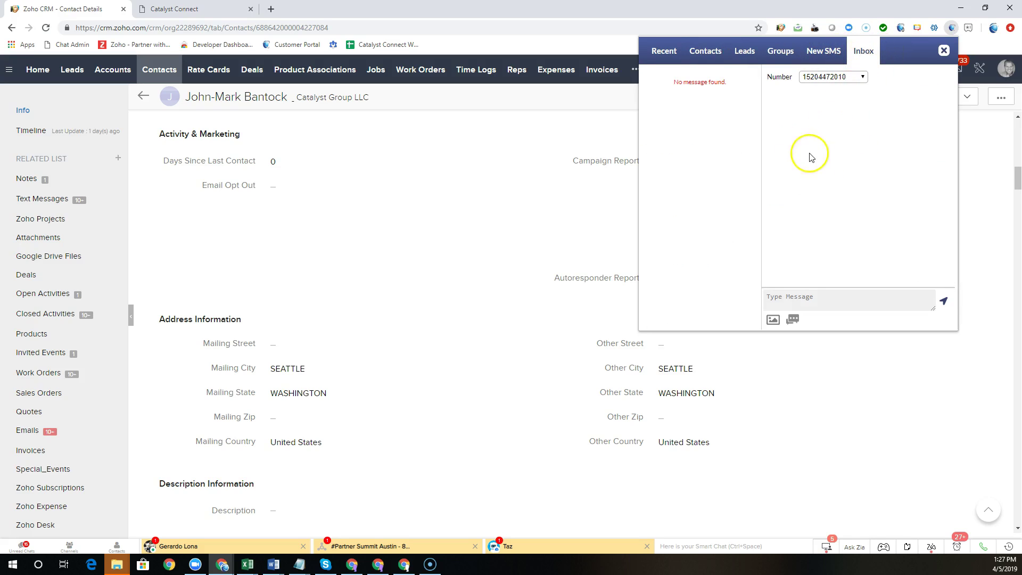
left_click(822, 53)
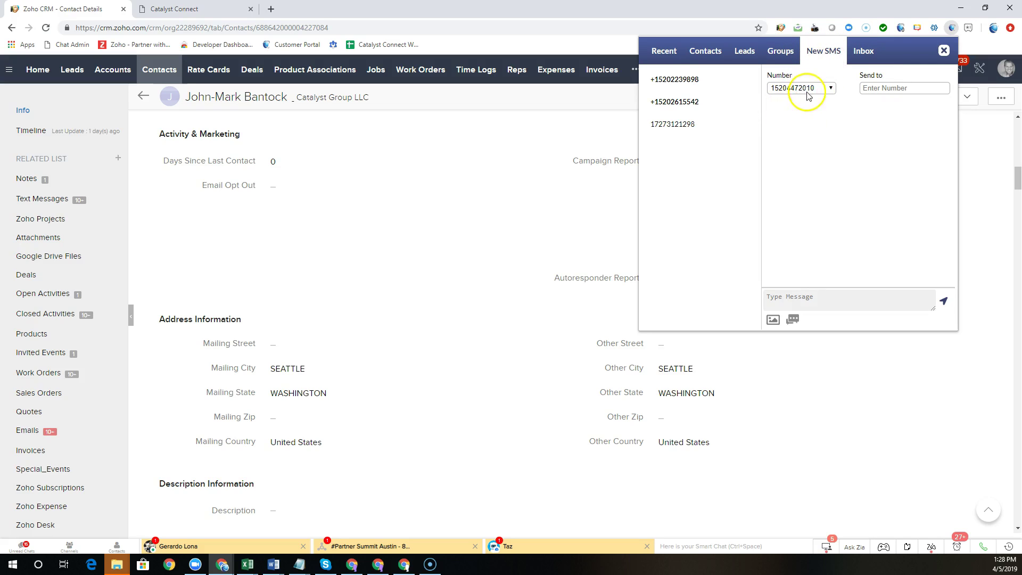
left_click(826, 87)
left_click(837, 147)
left_click(780, 53)
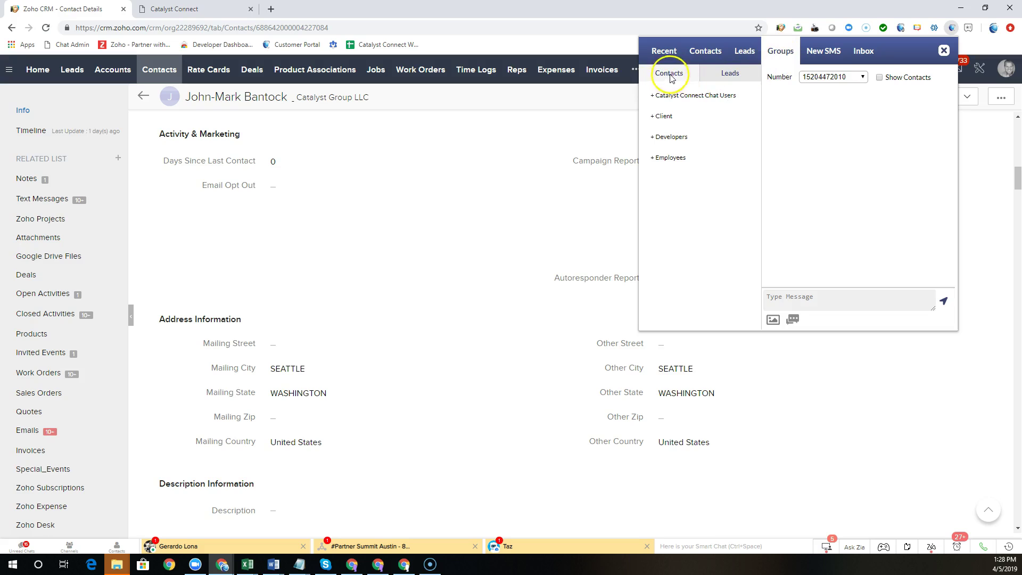
Show the Employees contact group's conversation and members, then close the SMS panel.
left_click(674, 77)
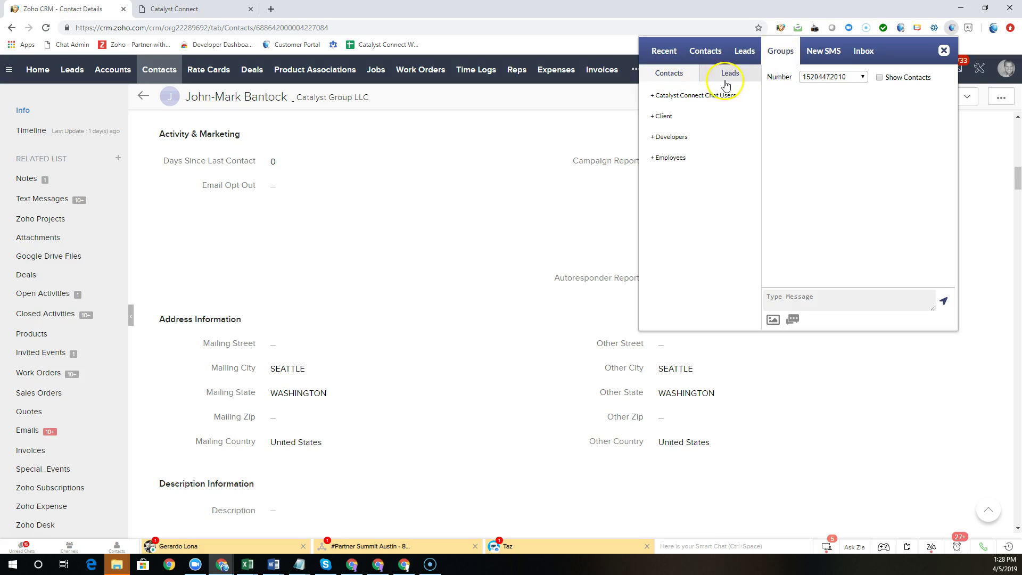
left_click(680, 159)
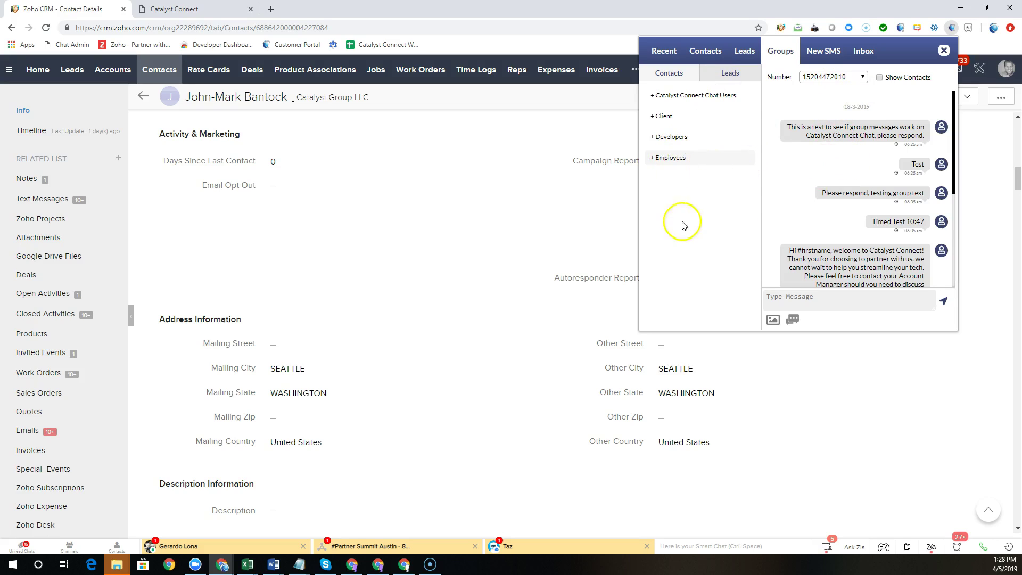
left_click(879, 78)
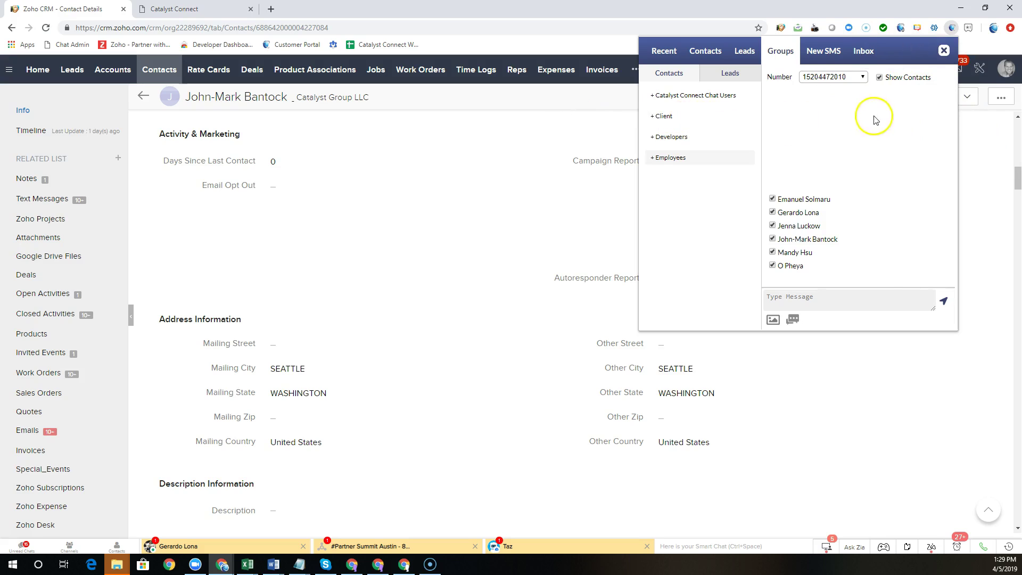
left_click(569, 108)
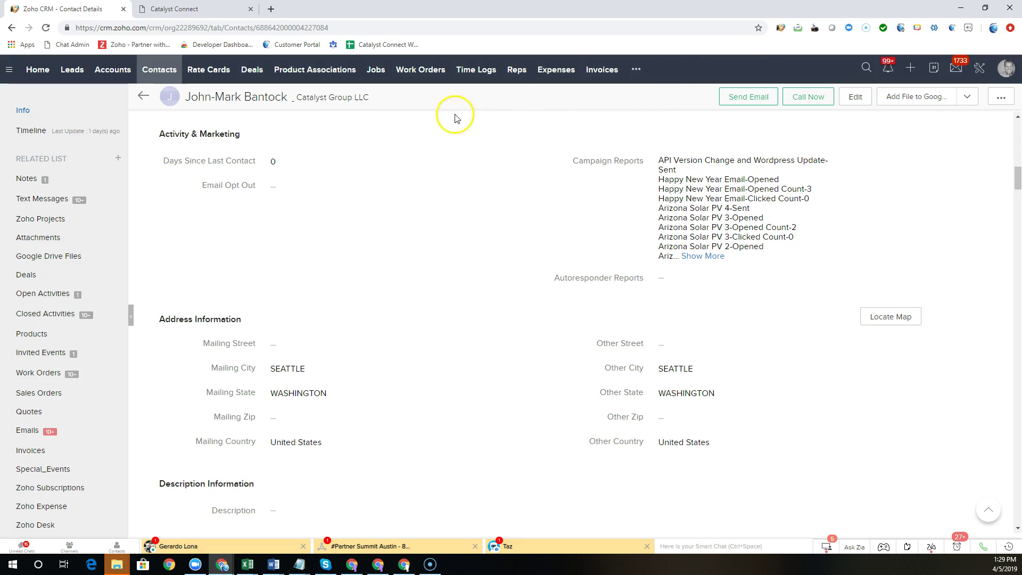
left_click(213, 15)
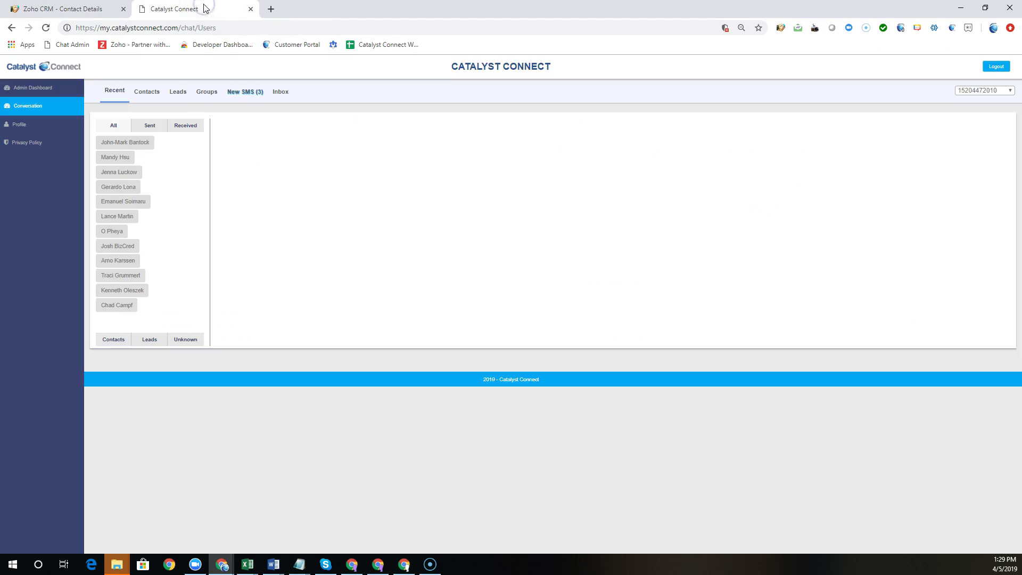
left_click(137, 145)
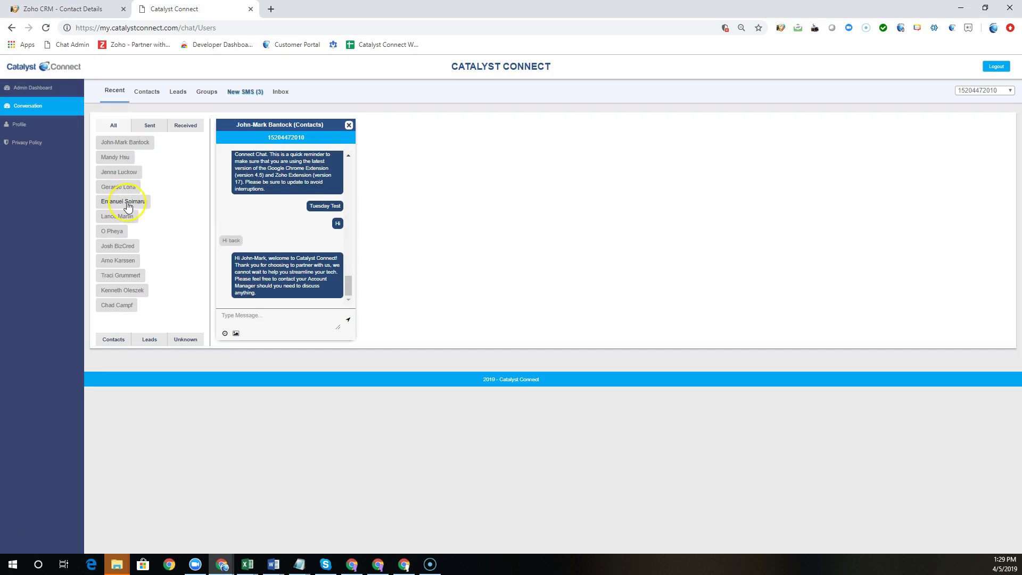
left_click(124, 203)
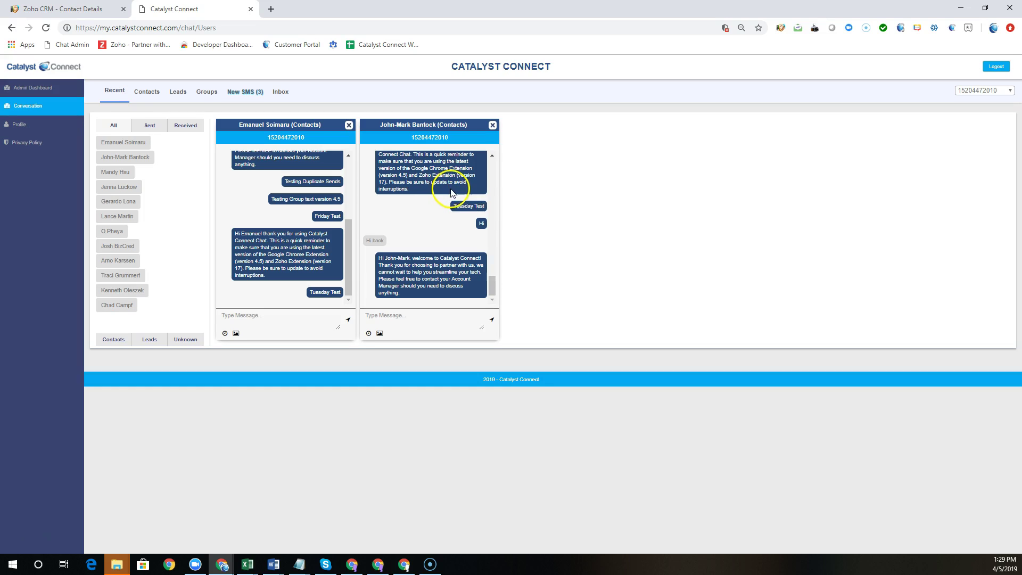